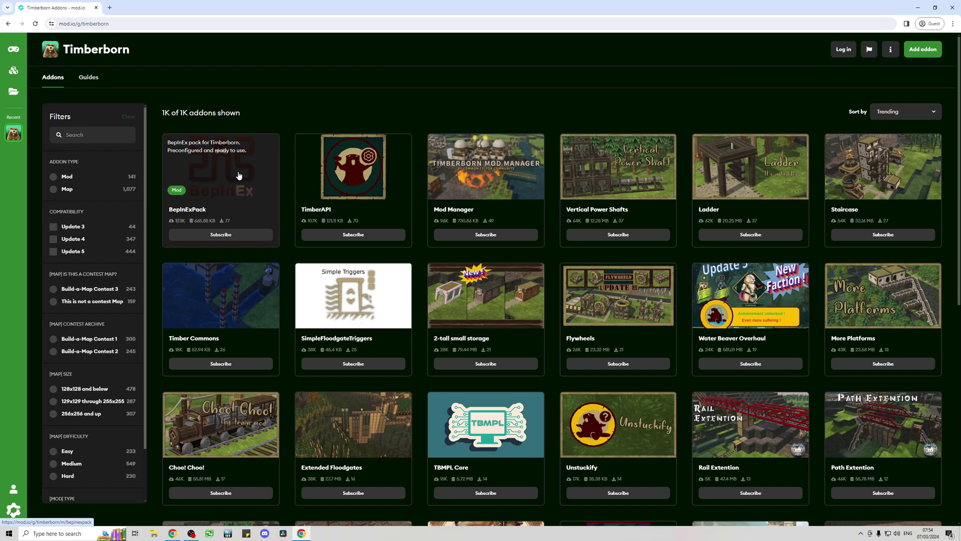
Step: Download the BepInExPack 5.4.22.1 file from its Timberborn addon page and return to the addon list
click(234, 173)
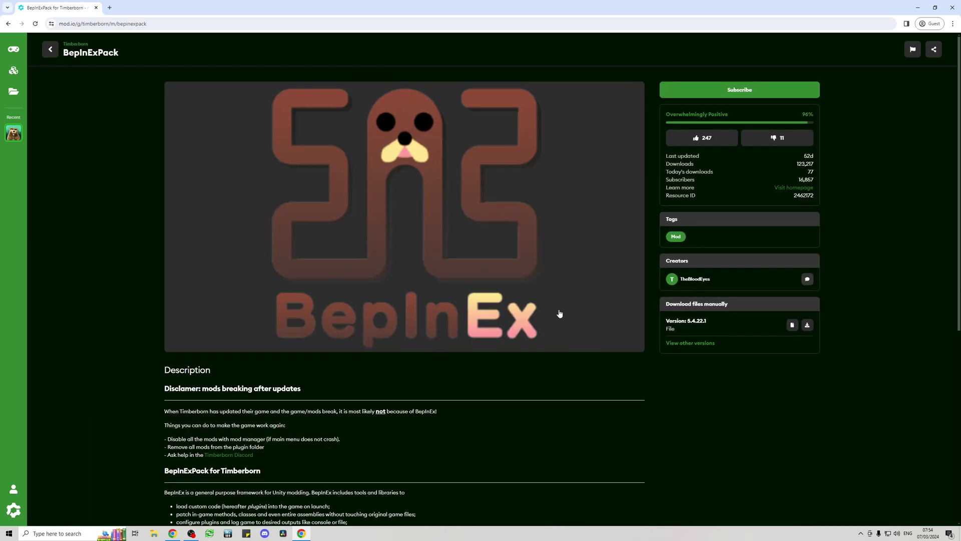
click(808, 327)
click(7, 24)
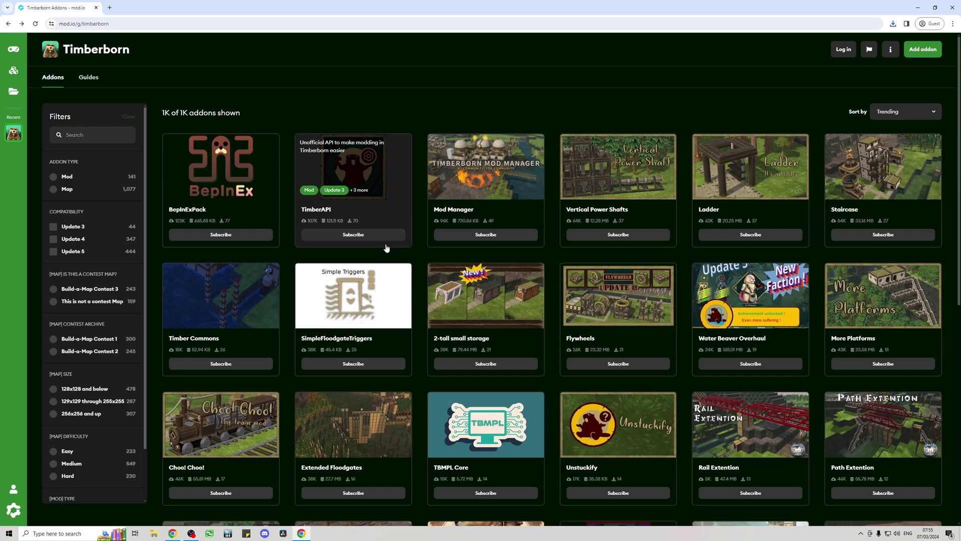
Step: Download the TimberAPI 0.6.5.0 and Mod Manager 2.0.0 files from their Timberborn addon pages
click(369, 217)
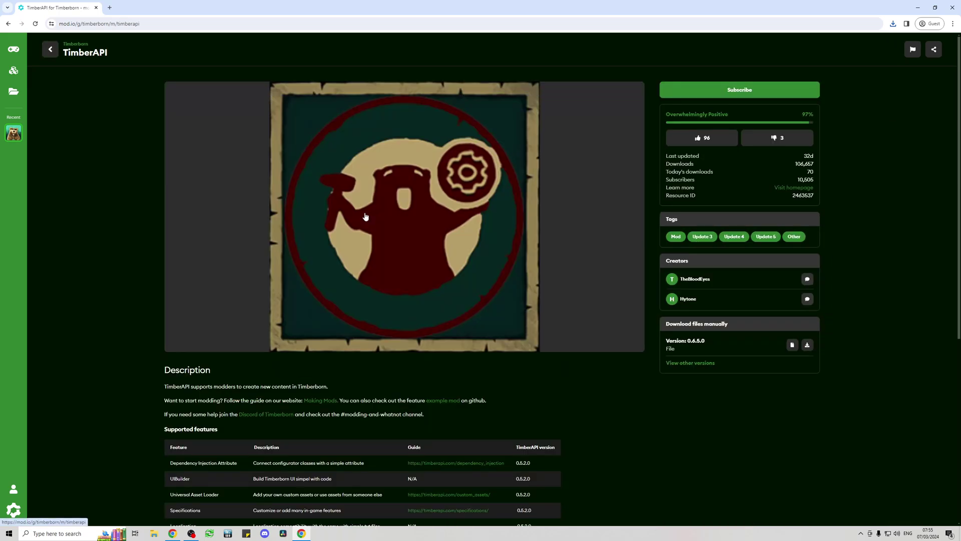
click(808, 345)
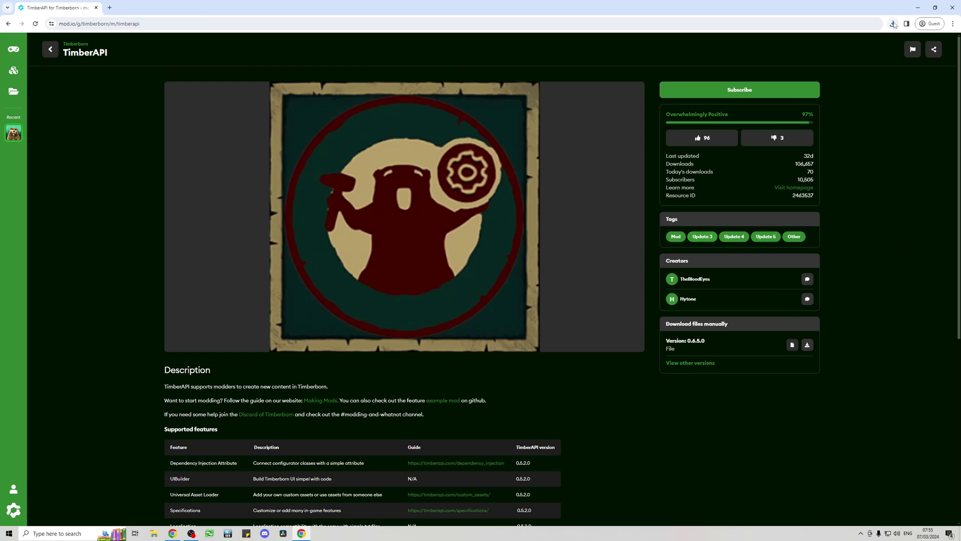
click(8, 24)
click(506, 180)
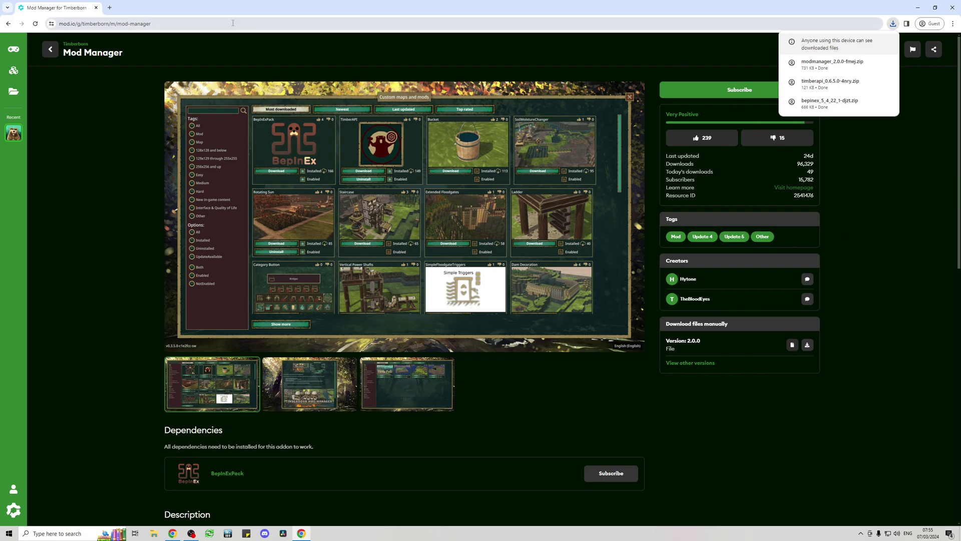
click(8, 24)
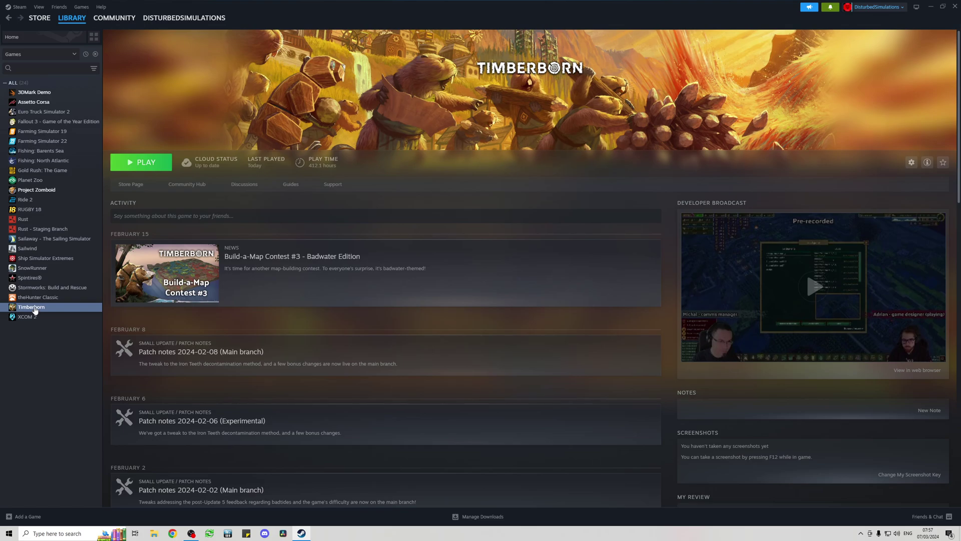
Step: Open the local installation folder of Timberborn from the Steam library
right_click(34, 310)
mouse_move(58, 351)
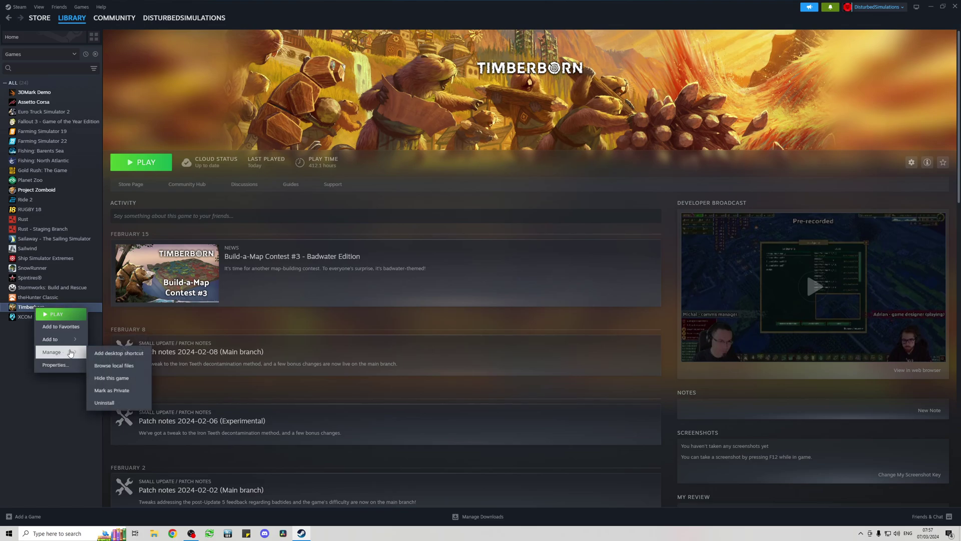
click(103, 365)
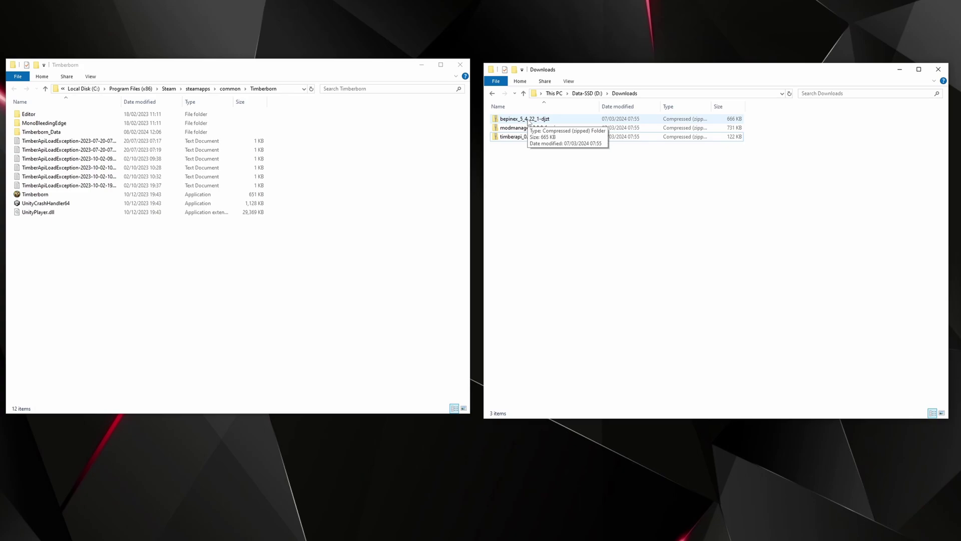
Step: Move the downloaded bepinex_5_4_22_1 archive from the Downloads folder into the Timberborn game folder
click(526, 120)
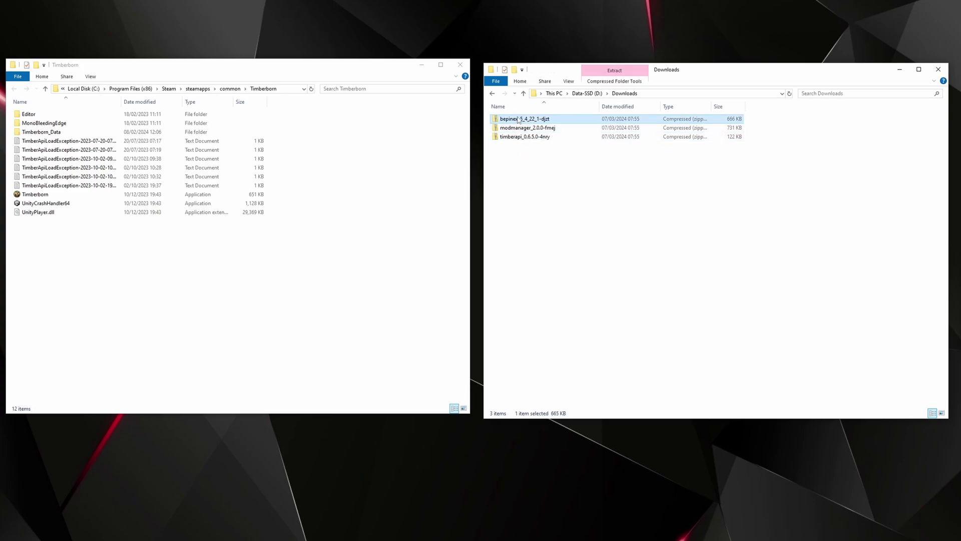
right_click(519, 120)
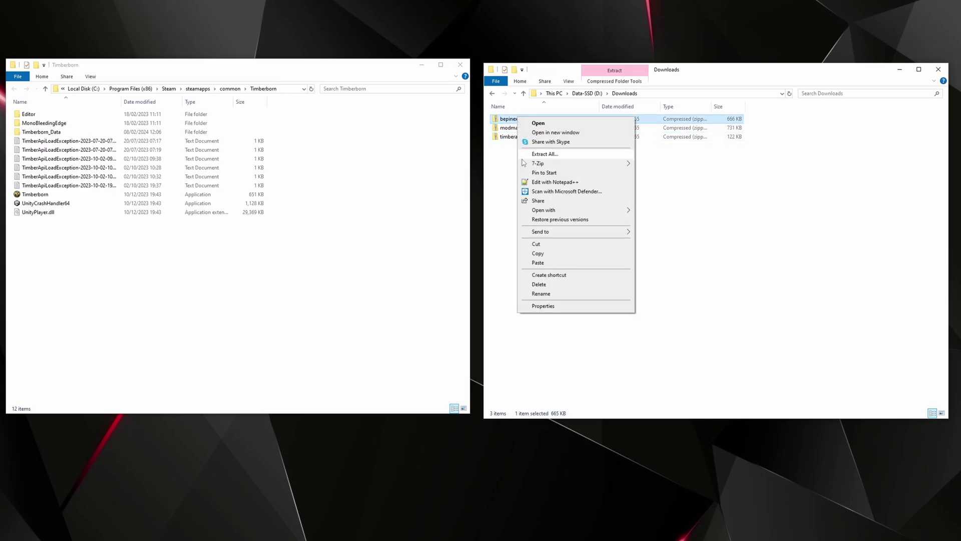
click(551, 248)
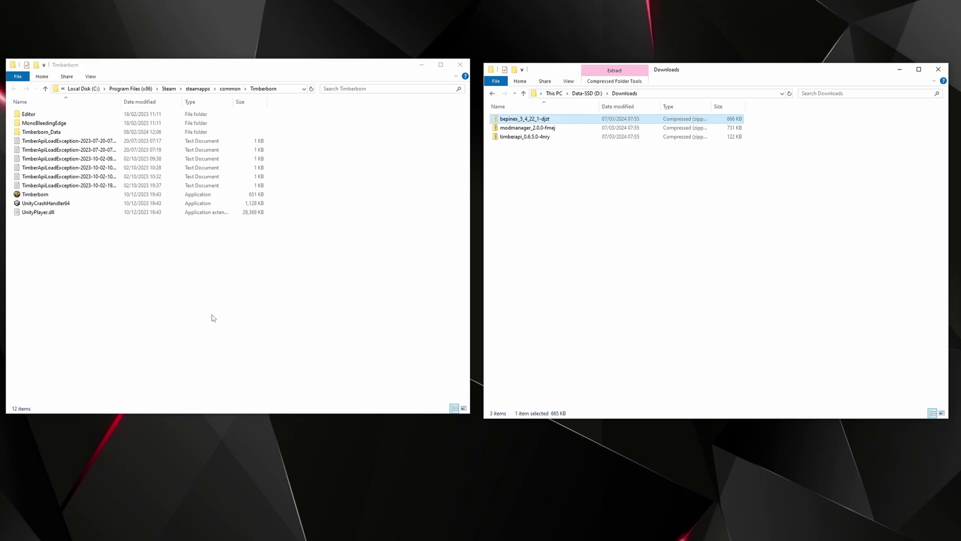
click(153, 302)
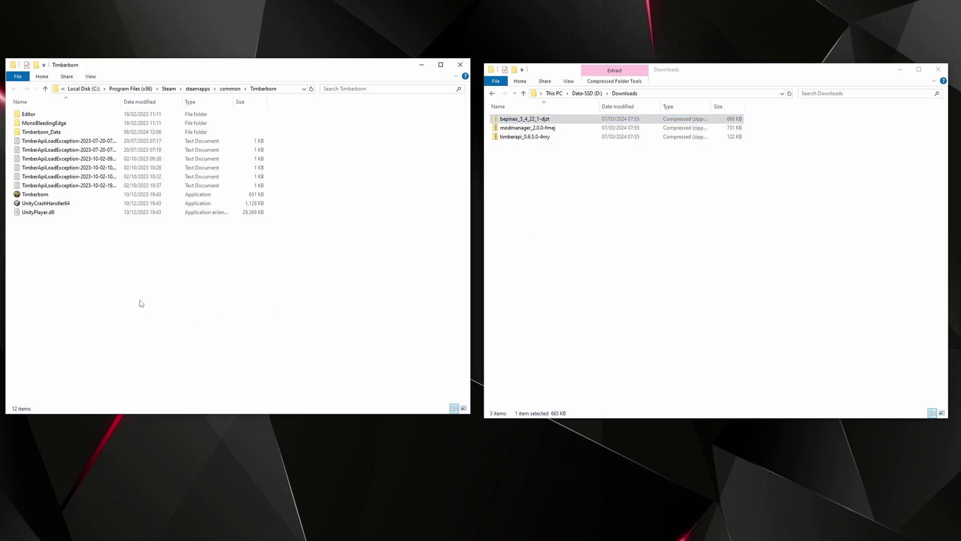
right_click(141, 302)
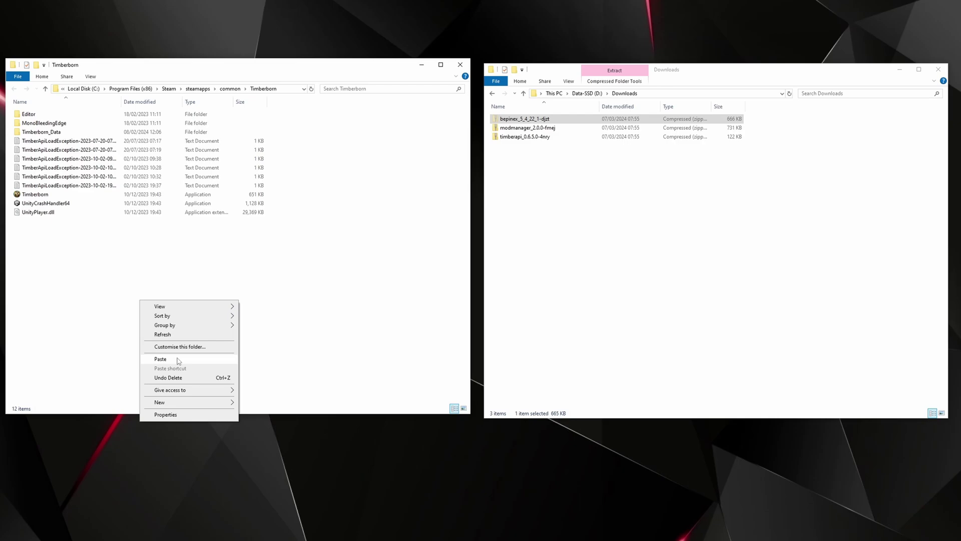
click(160, 359)
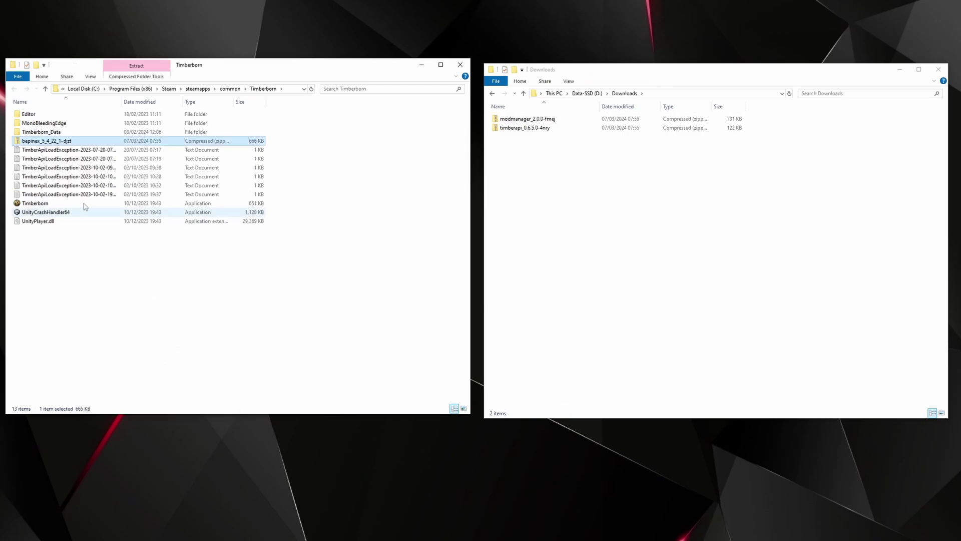
Step: Extract the bepinex_5_4_22_1 archive inside the Timberborn folder and delete the zip file
right_click(67, 143)
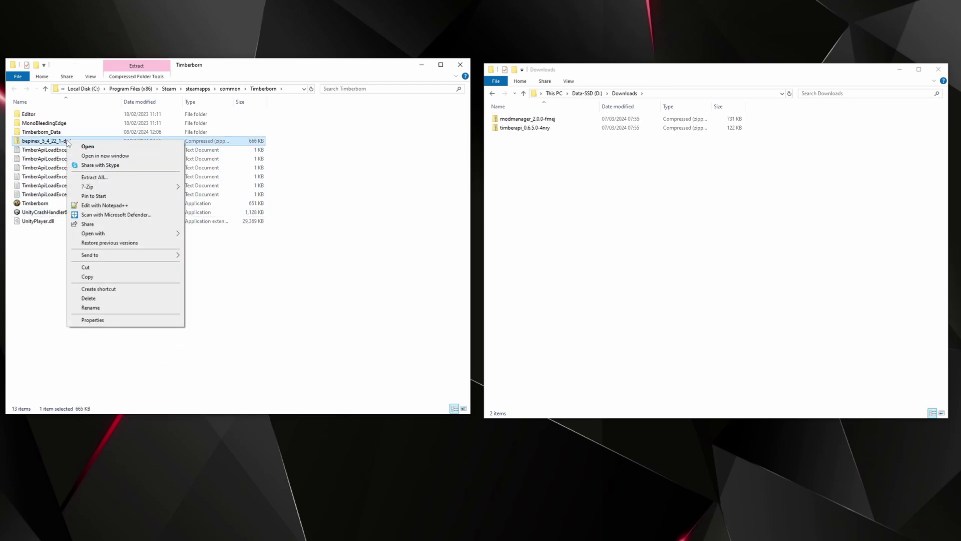
click(95, 178)
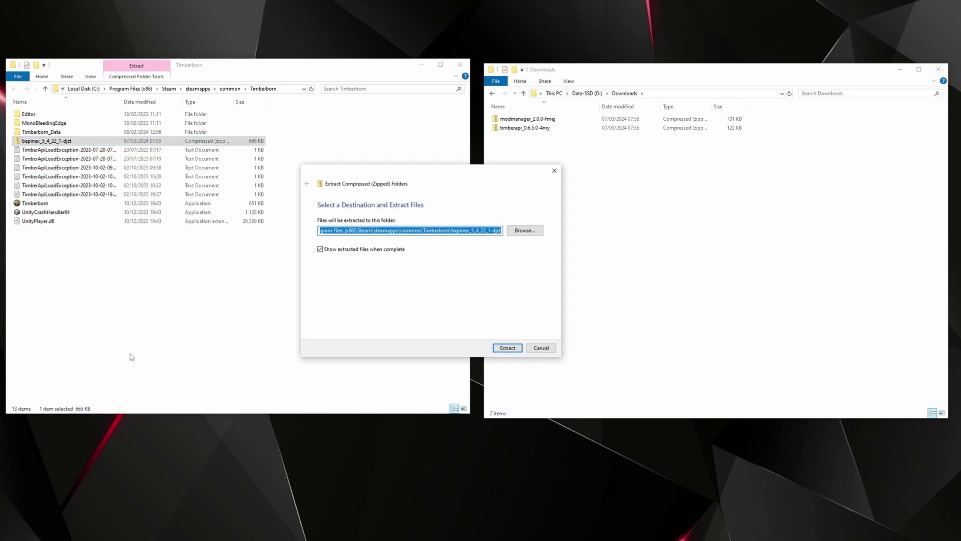
click(511, 346)
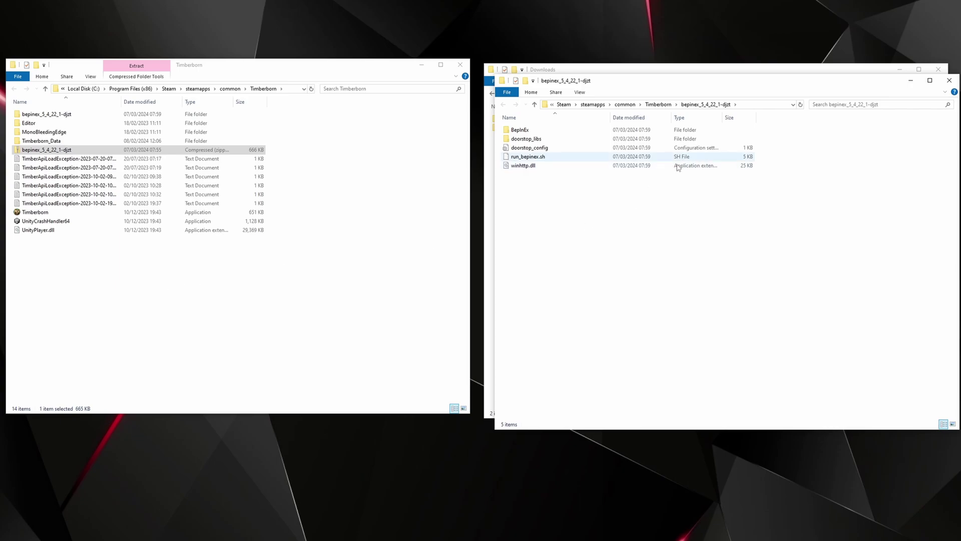
click(949, 80)
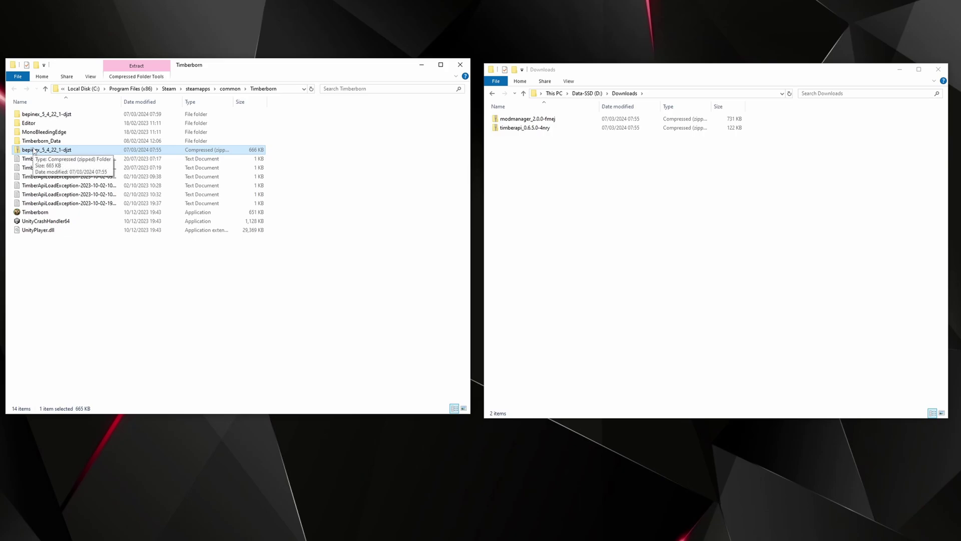
key(Delete)
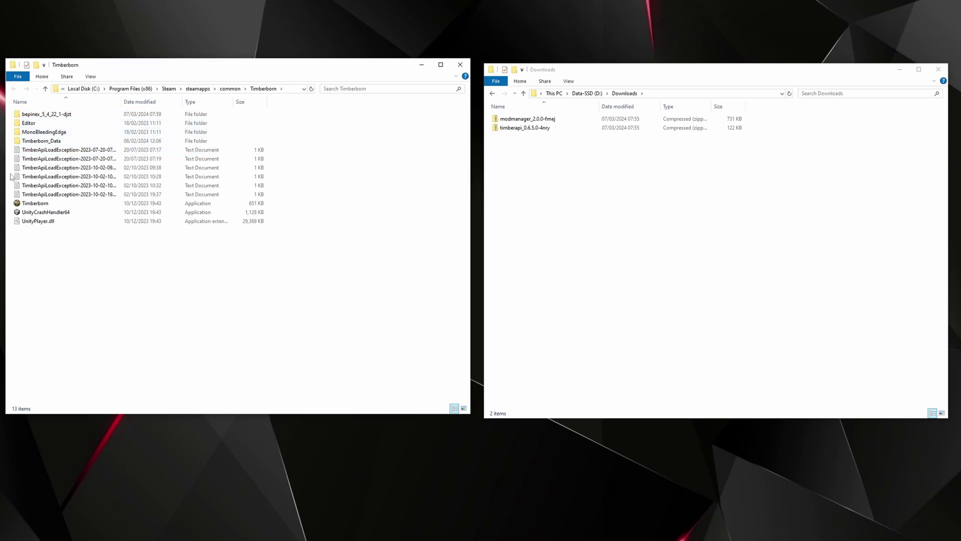
Step: Move all contents of the extracted bepinex_5_4_22_1 folder into the main Timberborn folder and delete the leftover folder
double_click(46, 114)
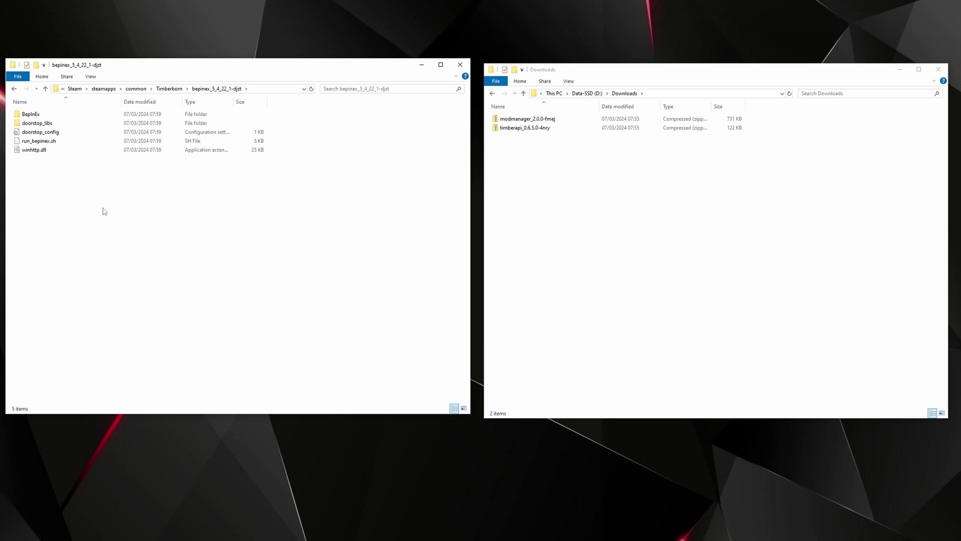
drag(104, 211, 9, 107)
drag(120, 129, 114, 159)
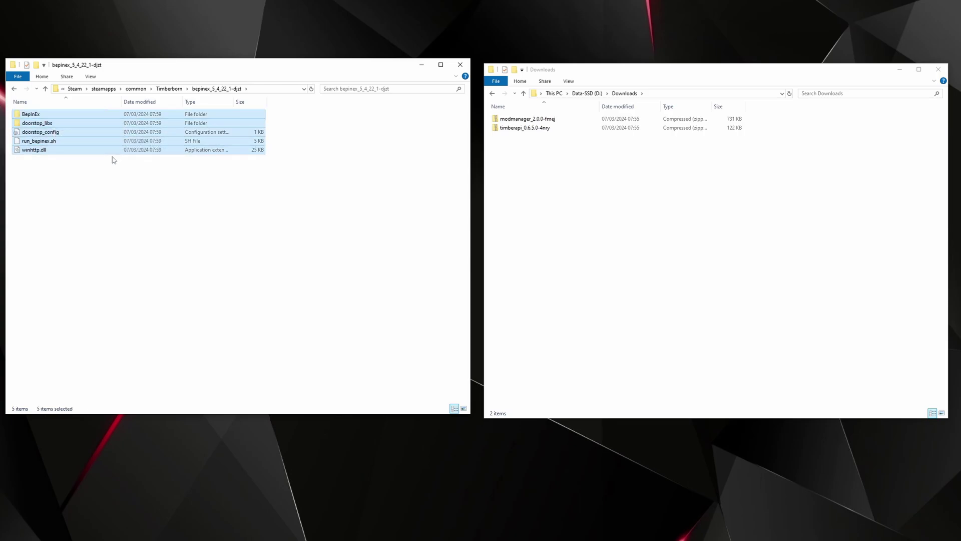
right_click(86, 141)
click(114, 196)
click(169, 89)
right_click(61, 307)
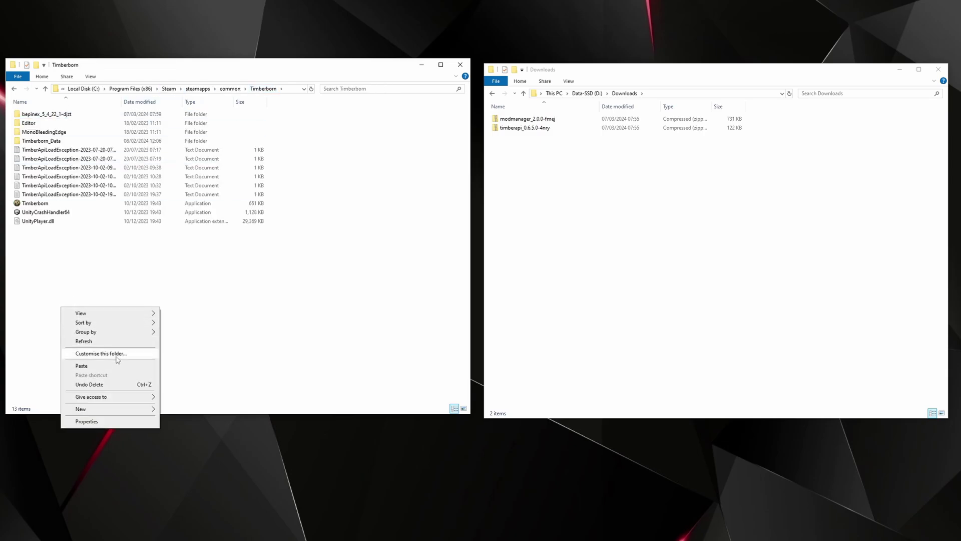
click(116, 366)
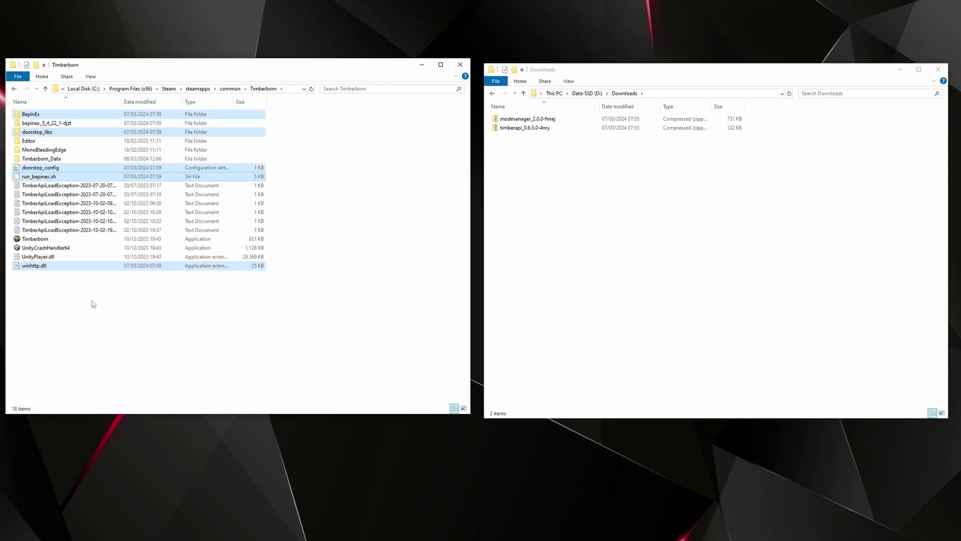
click(46, 124)
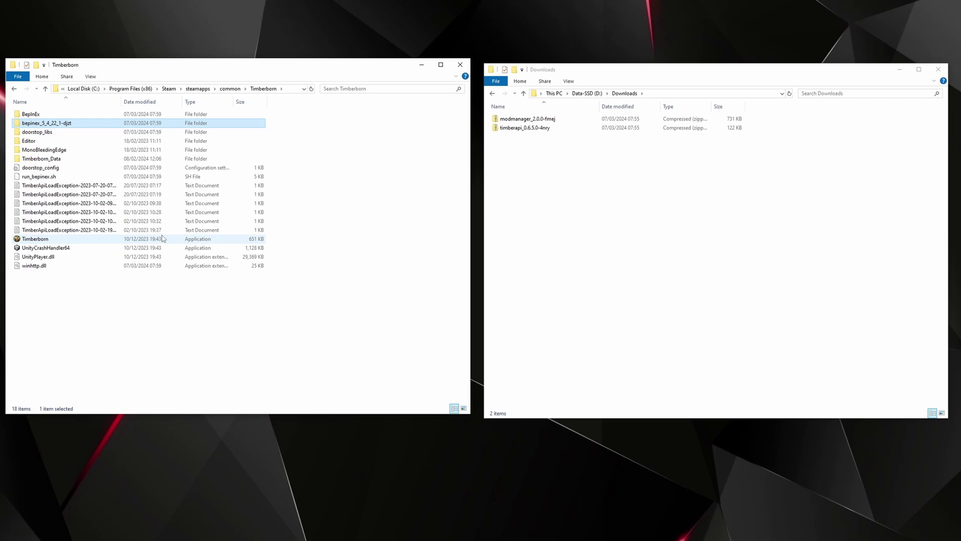
key(Delete)
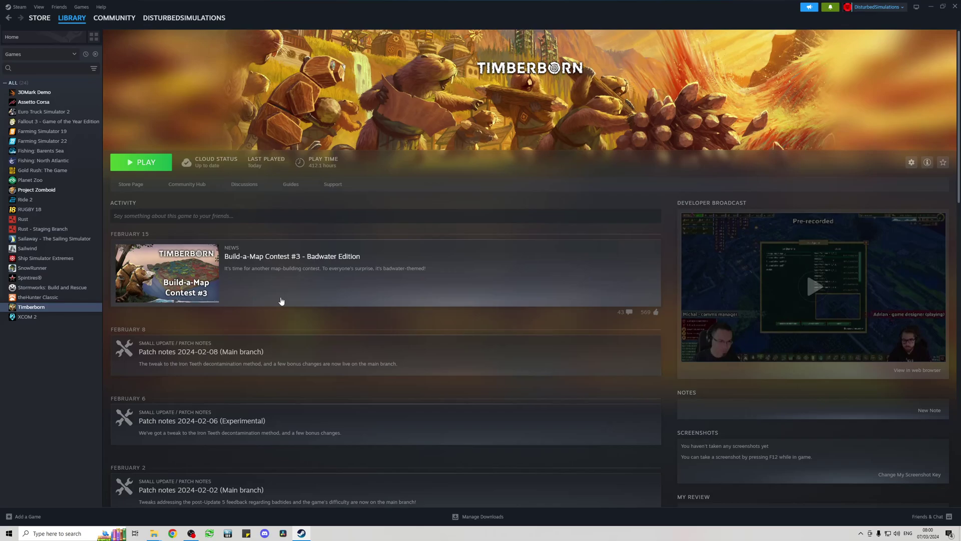
Step: Launch Timberborn from Steam with the Play Timberborn option, dismiss the early access notice and exit the game
click(141, 162)
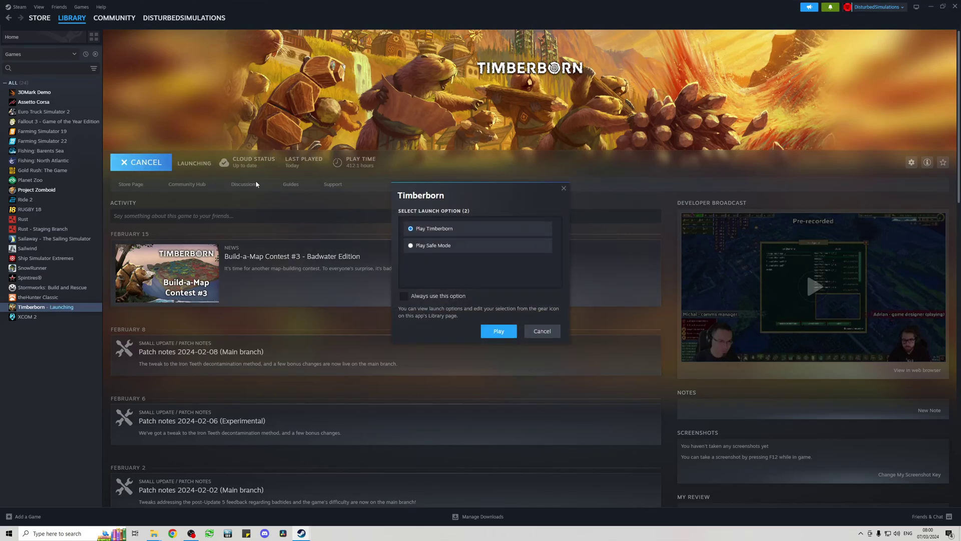
click(497, 332)
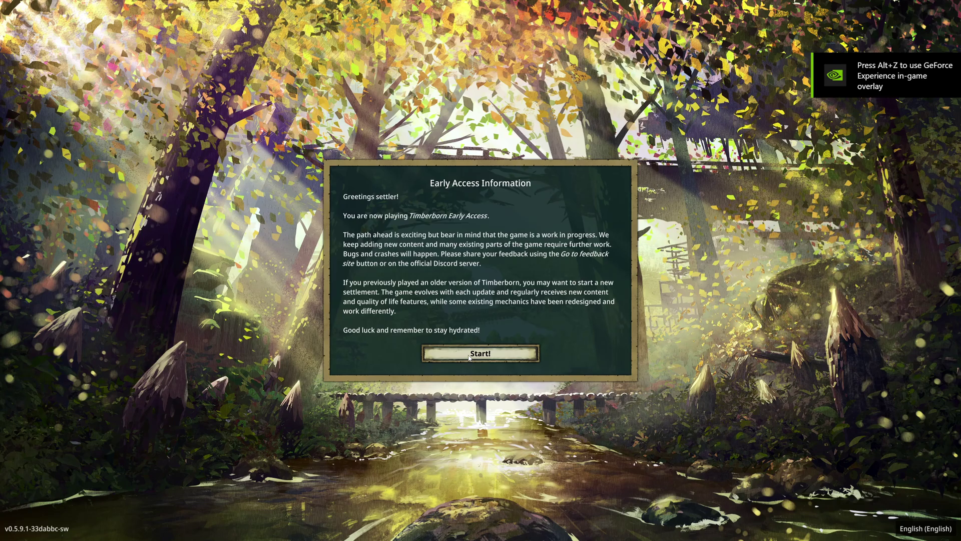
click(469, 355)
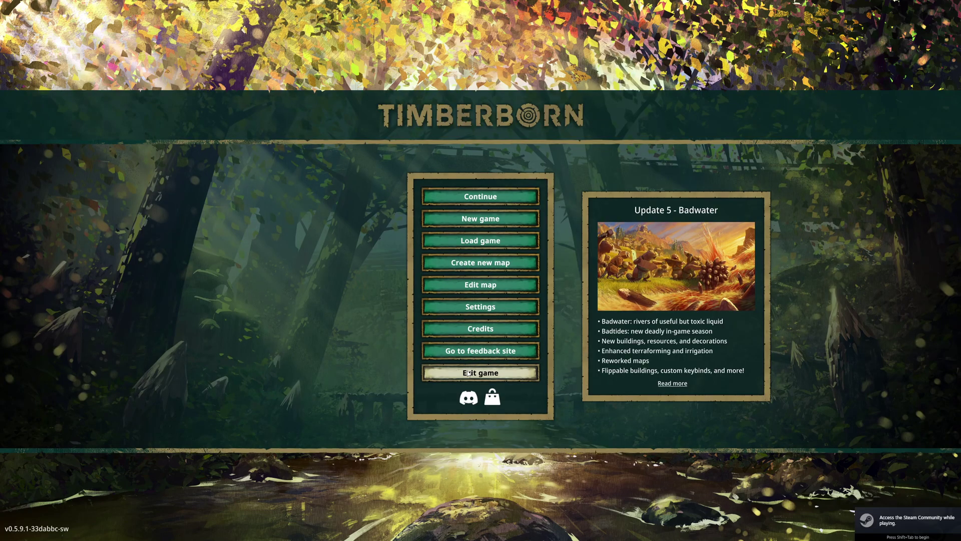
click(468, 374)
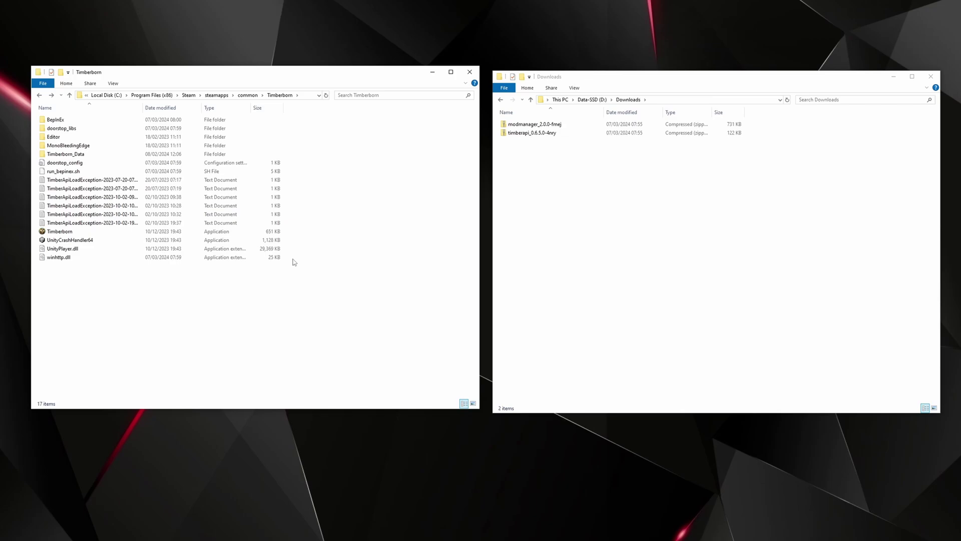
Step: Move the modmanager_2.0.0 and timberapi_0.6.5.0 archives from Downloads into the plugins folder inside Timberborn's BepInEx folder
double_click(61, 122)
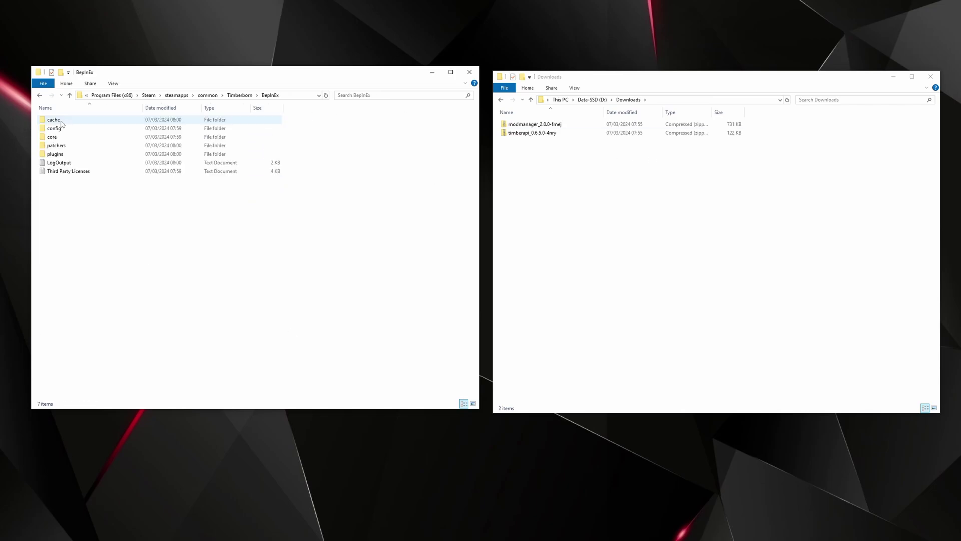
double_click(55, 154)
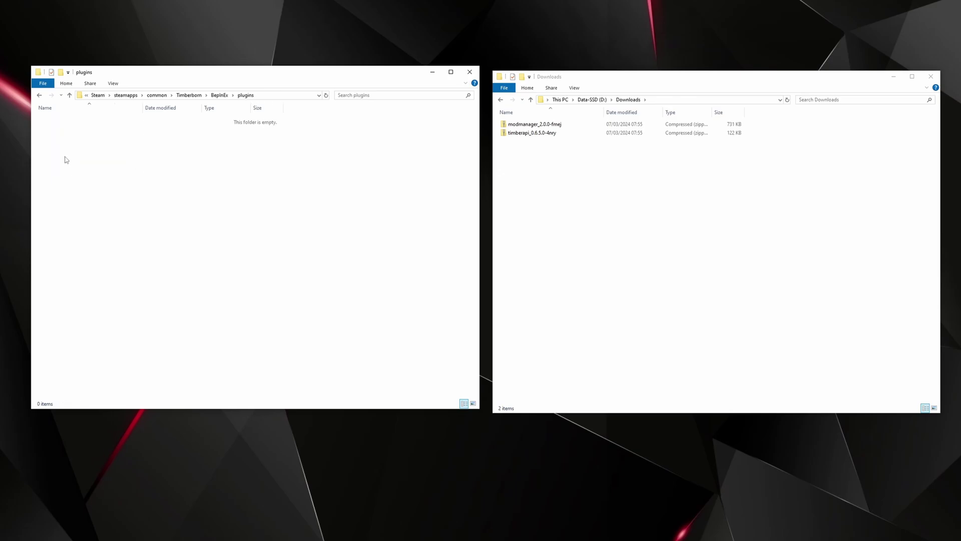
drag(575, 193, 514, 127)
right_click(516, 127)
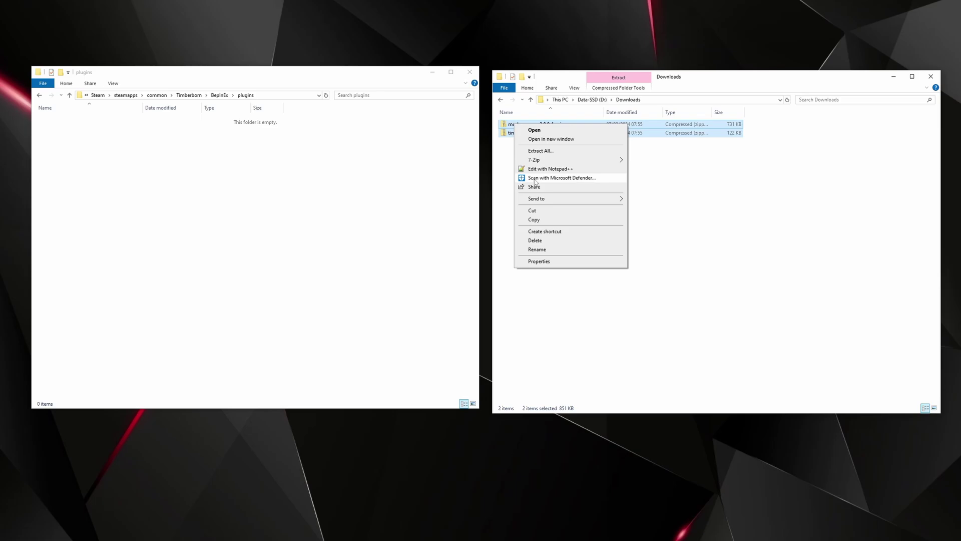
click(533, 211)
right_click(179, 237)
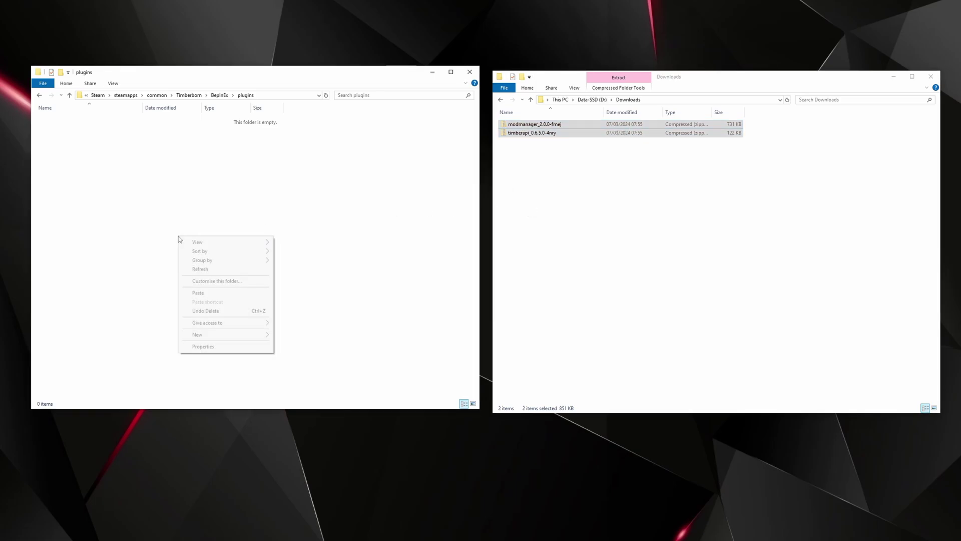
click(203, 293)
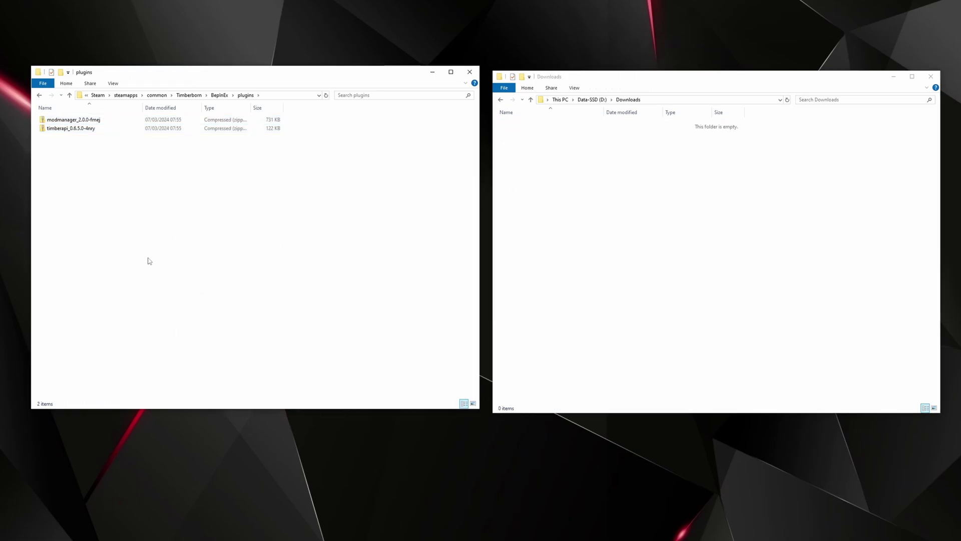
Step: Extract the modmanager_2.0.0 archive directly into the plugins folder, without its own subfolder in the destination path, and delete the zip file
click(82, 120)
right_click(82, 119)
click(151, 155)
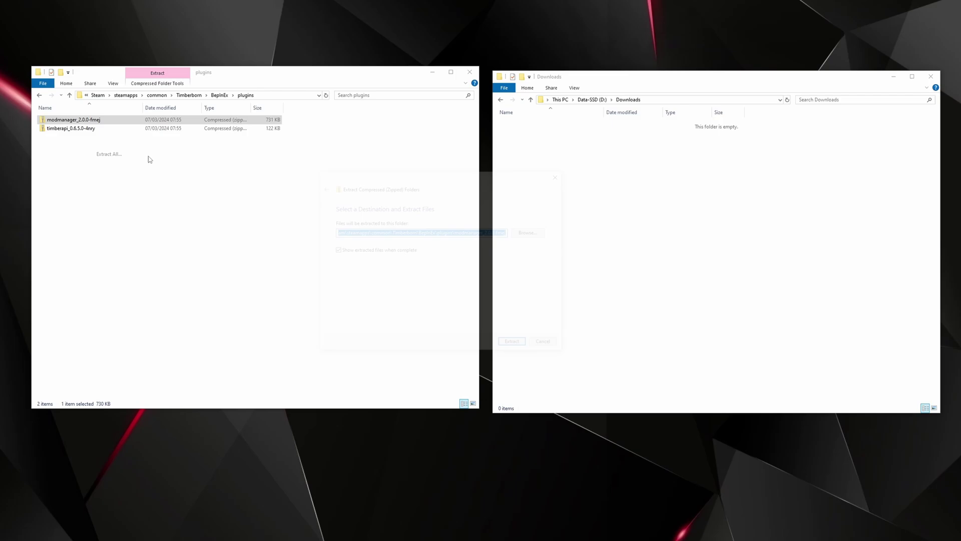
click(454, 230)
key(Delete)
key(Delete)
key(Delete)
key(Delete)
key(Delete)
key(Delete)
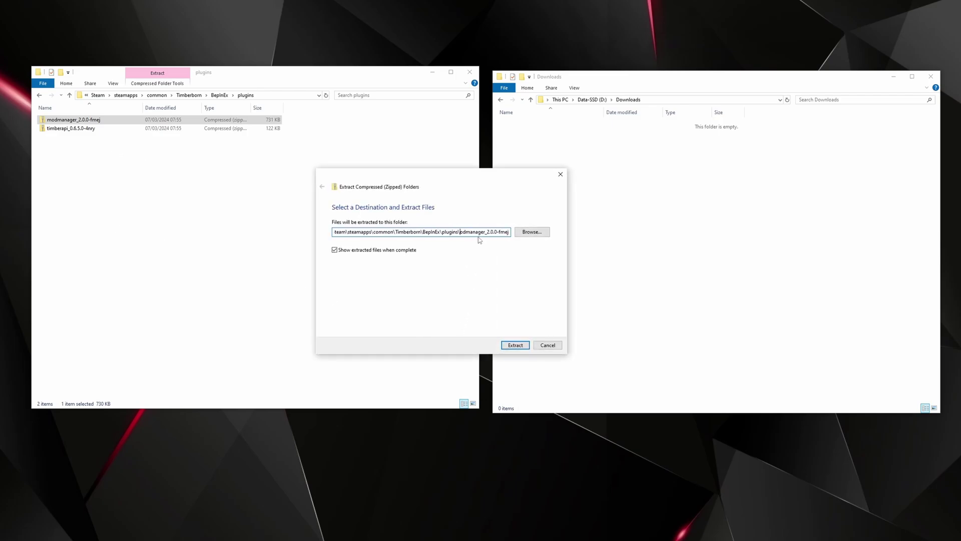
key(Delete)
key(Delete)
key(Delete)
key(Delete)
key(Delete)
key(Delete)
key(Delete)
key(Delete)
key(Delete)
key(Delete)
key(Delete)
key(Delete)
key(Delete)
key(Delete)
key(Delete)
key(Down)
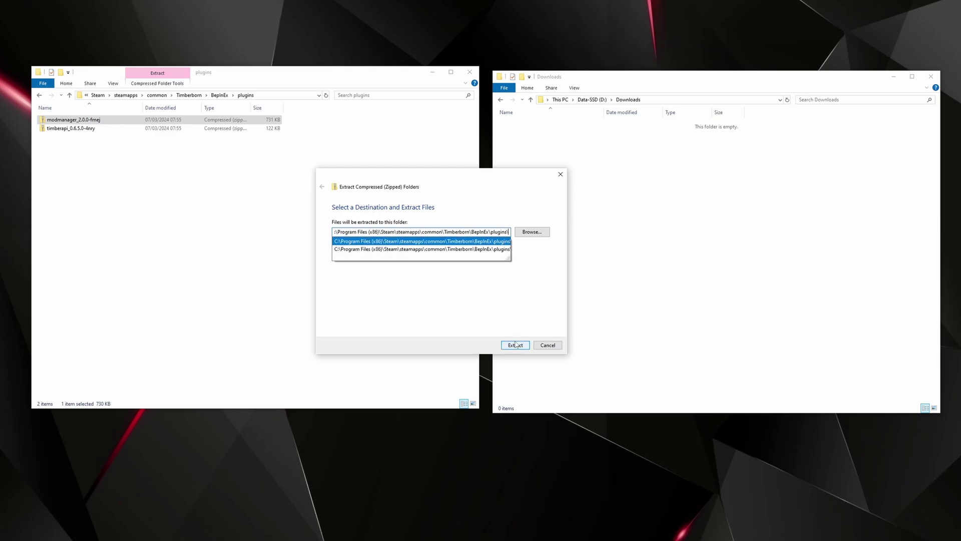
click(515, 345)
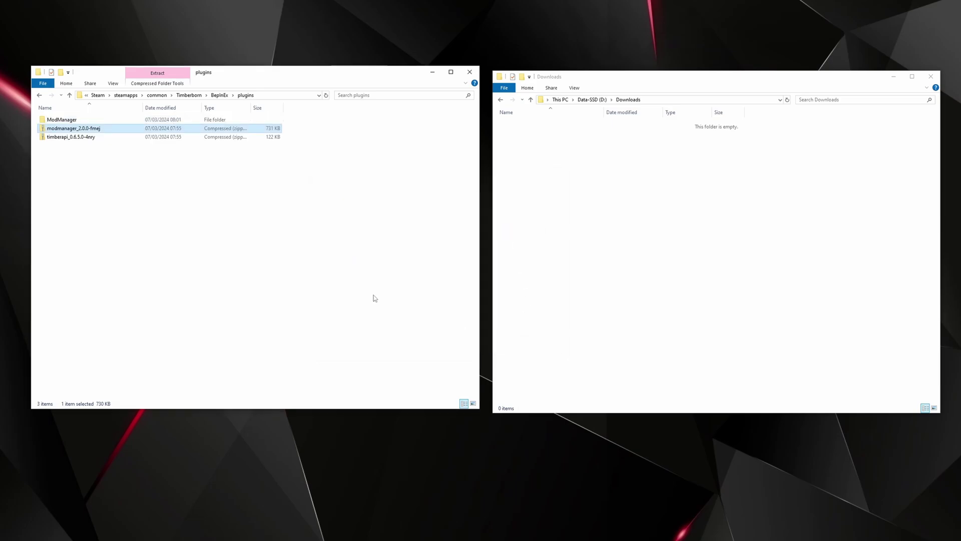
key(Delete)
Step: Extract the timberapi_0.6.5.0 archive in place with 7-Zip inside the plugins folder and delete the zip file
right_click(50, 132)
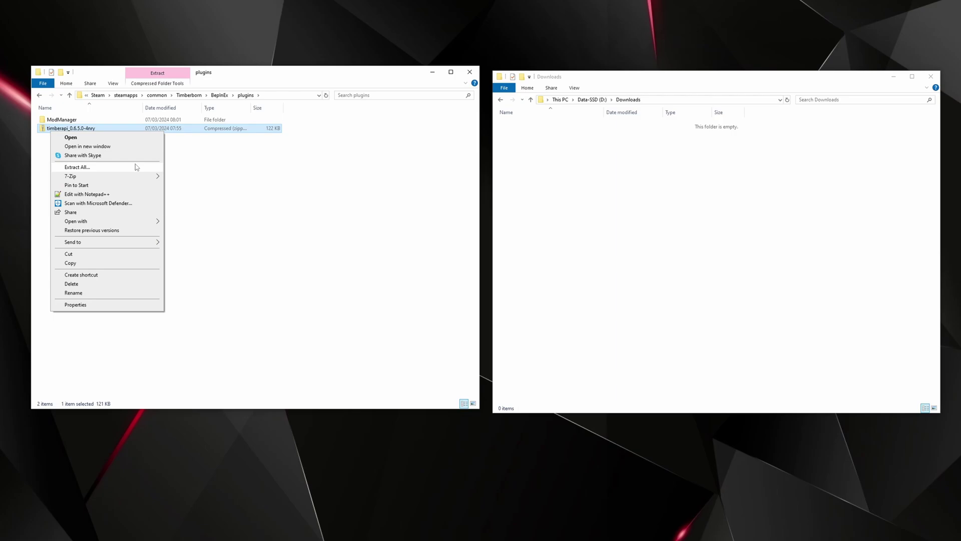
mouse_move(146, 176)
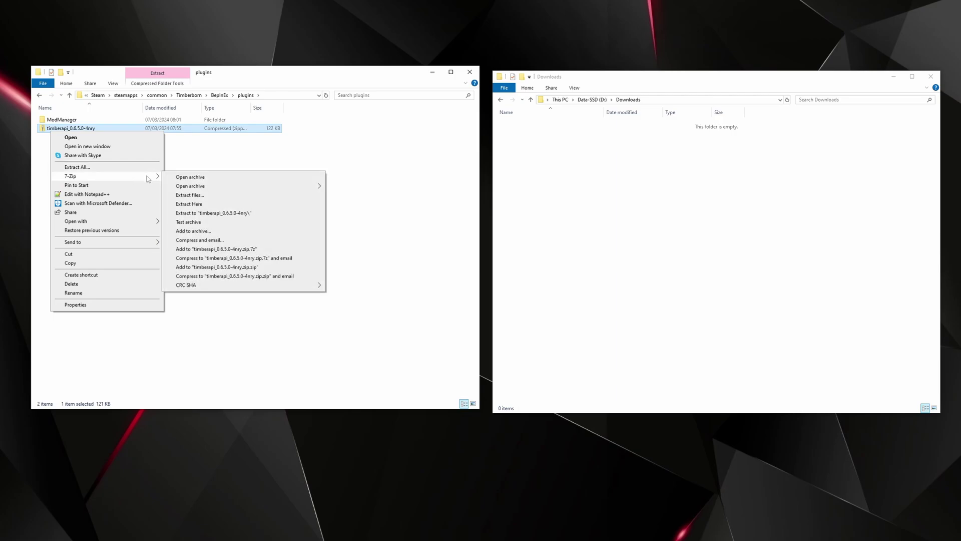
click(188, 204)
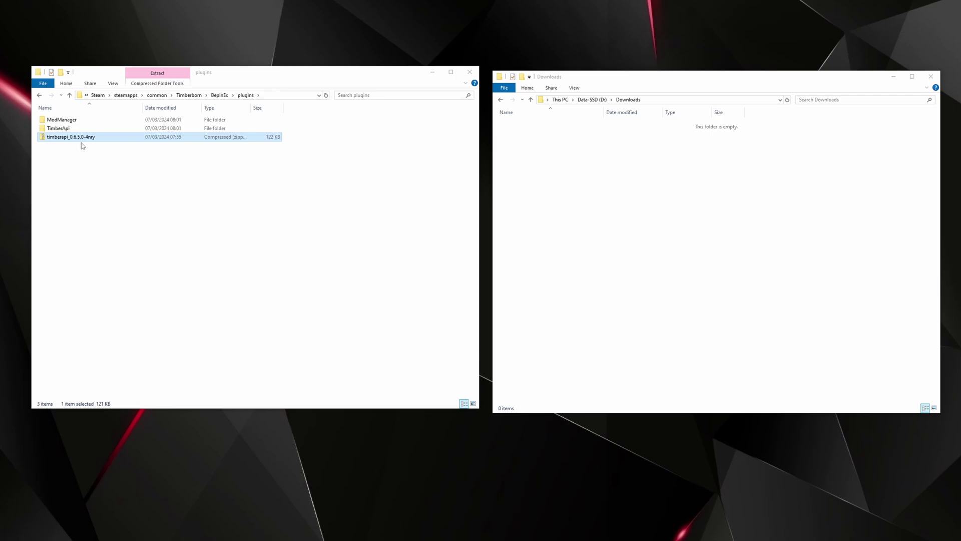
key(Delete)
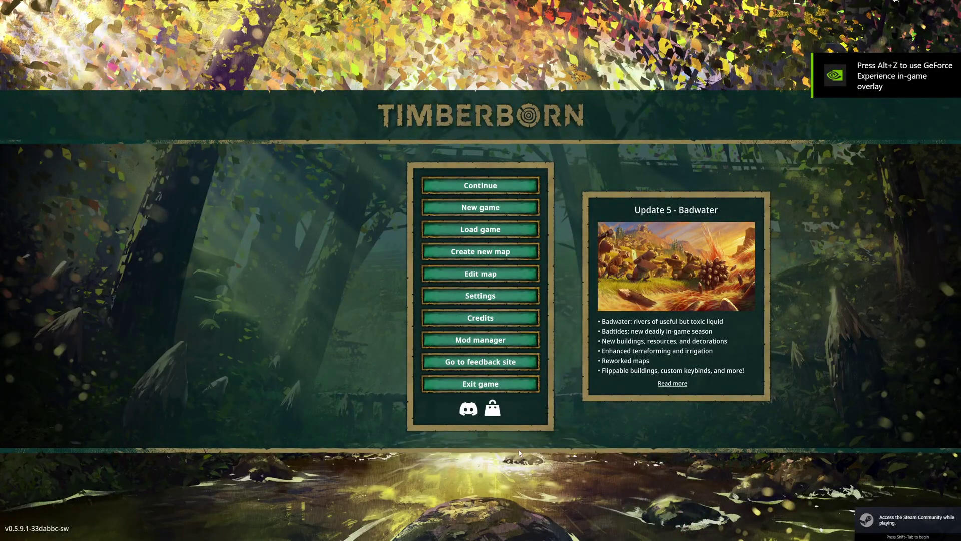
Step: In Timberborn's Mod manager, filter the list to Update 5 compatibility and download version 1.3.1 of the Ladder mod
click(479, 343)
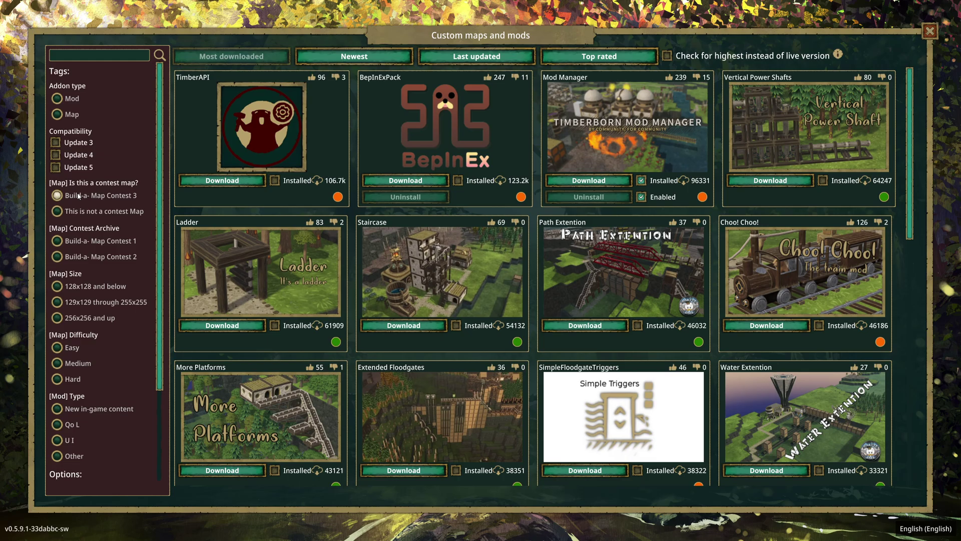
click(56, 168)
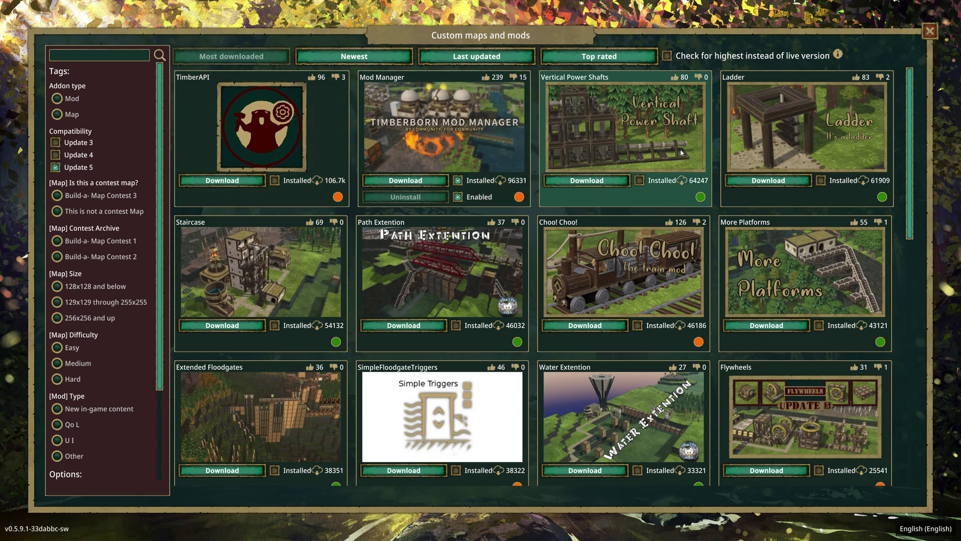
click(749, 181)
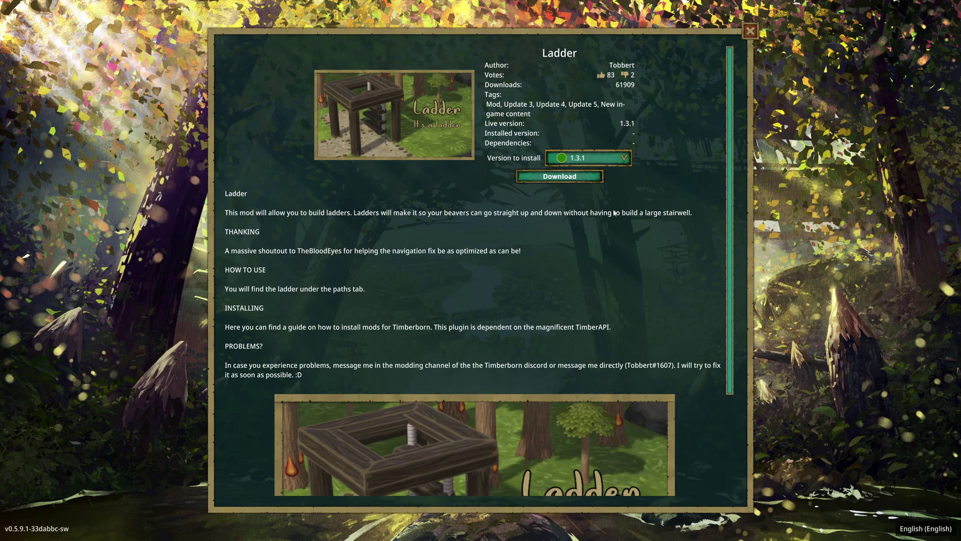
scroll(512, 269, down, 5)
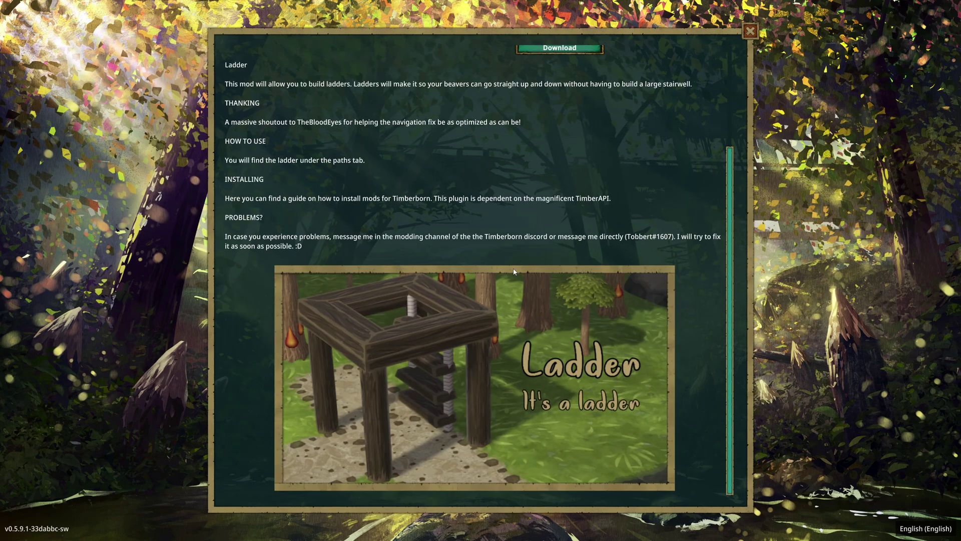
scroll(513, 268, up, 5)
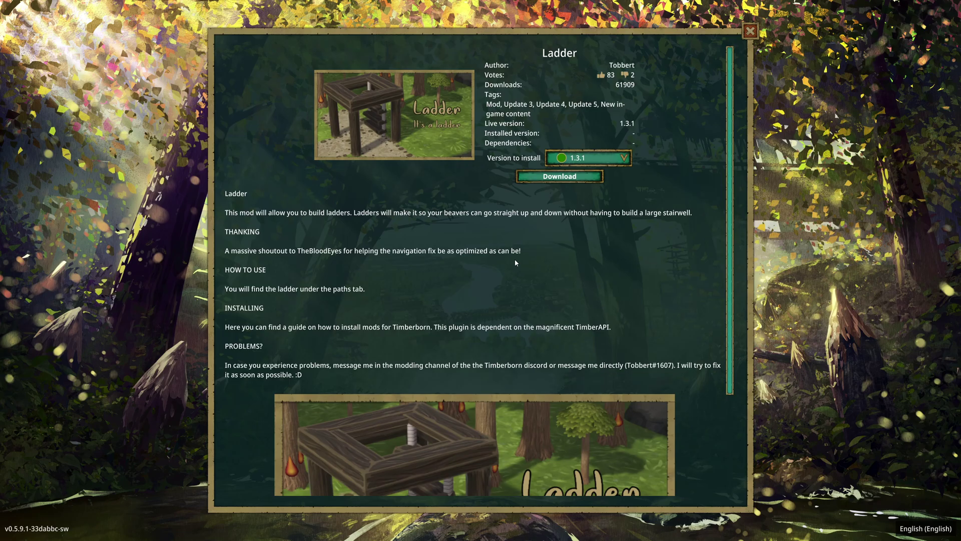
click(580, 180)
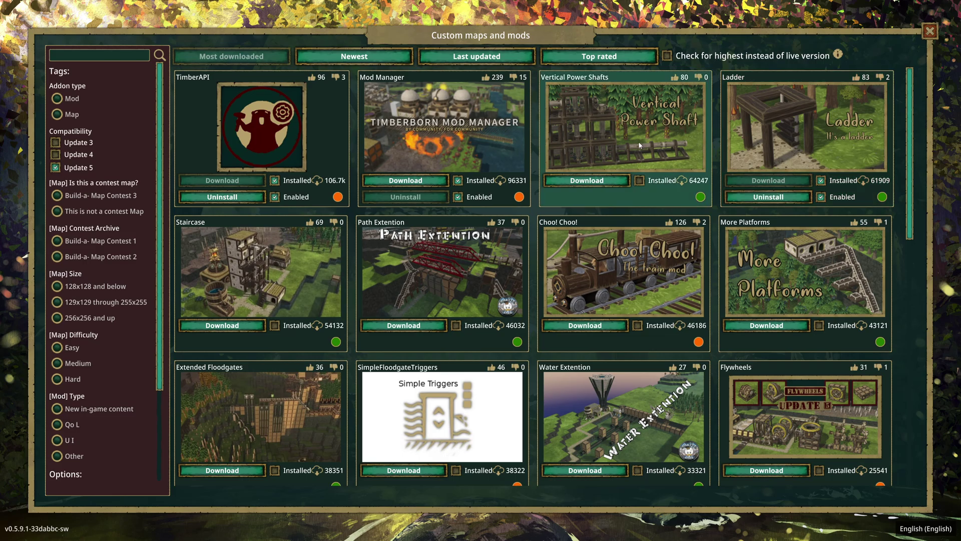
Step: Quit the game to apply the mod changes and relaunch it from Steam, always using the Play Timberborn option, dismissing the early access notice
key(Escape)
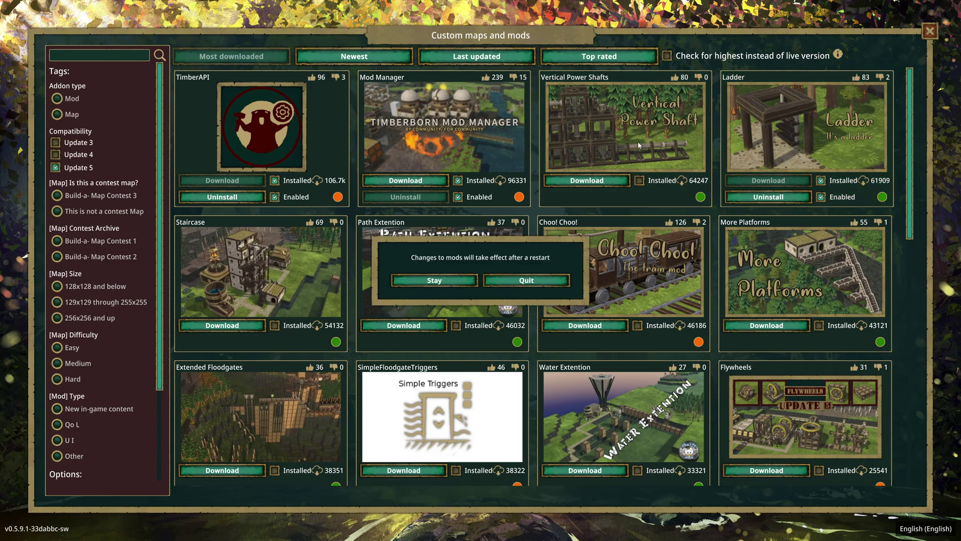
click(504, 283)
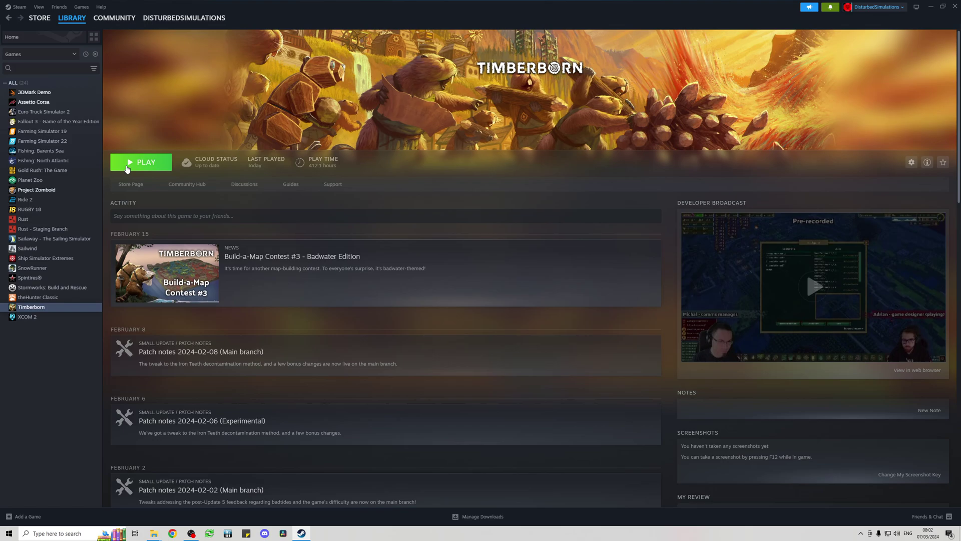
click(129, 167)
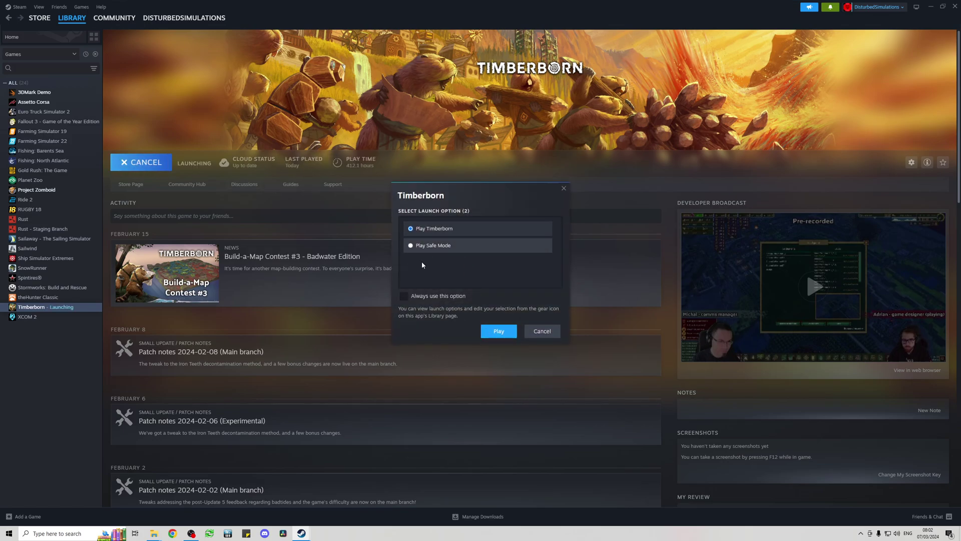
click(419, 296)
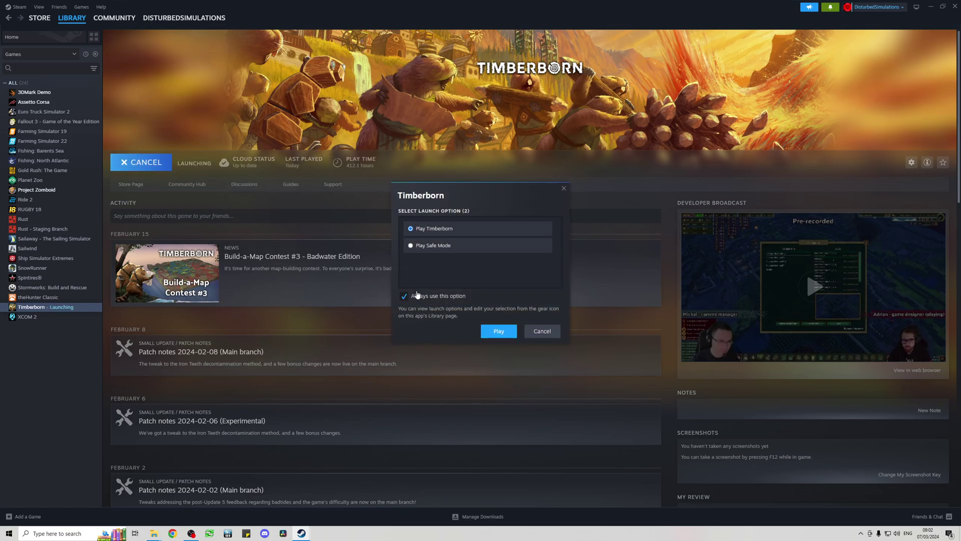
click(498, 332)
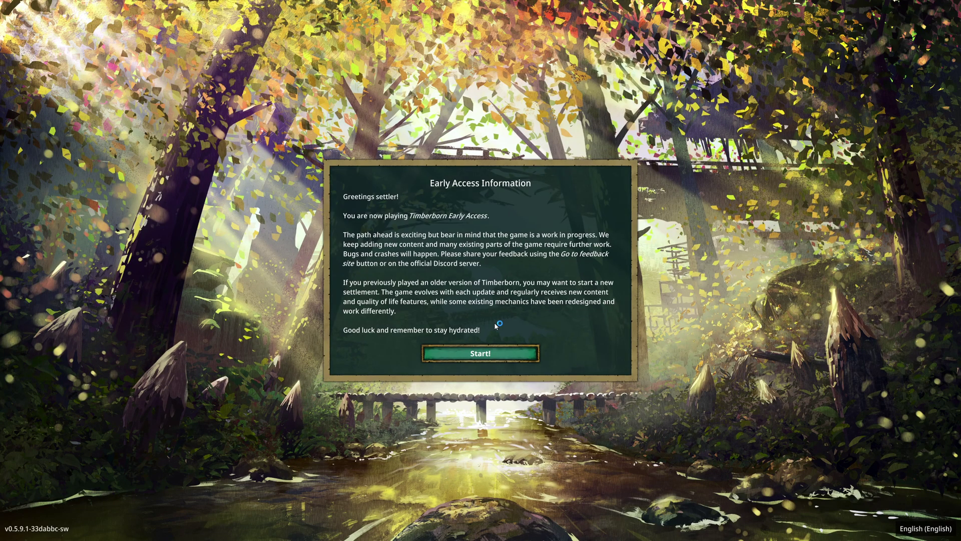
click(480, 357)
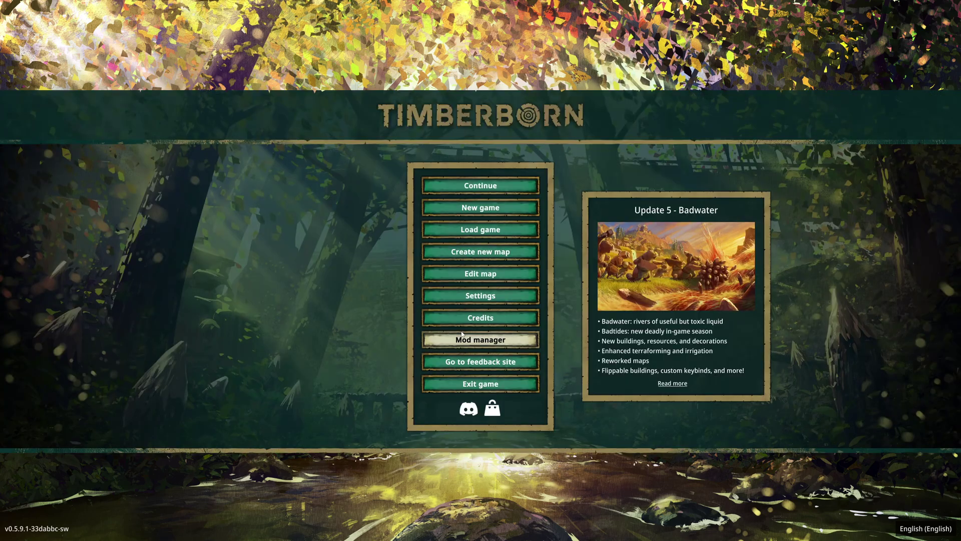
Step: Start a new game with the Folktails faction on the Mountain Range map in Normal mode
click(477, 218)
click(528, 450)
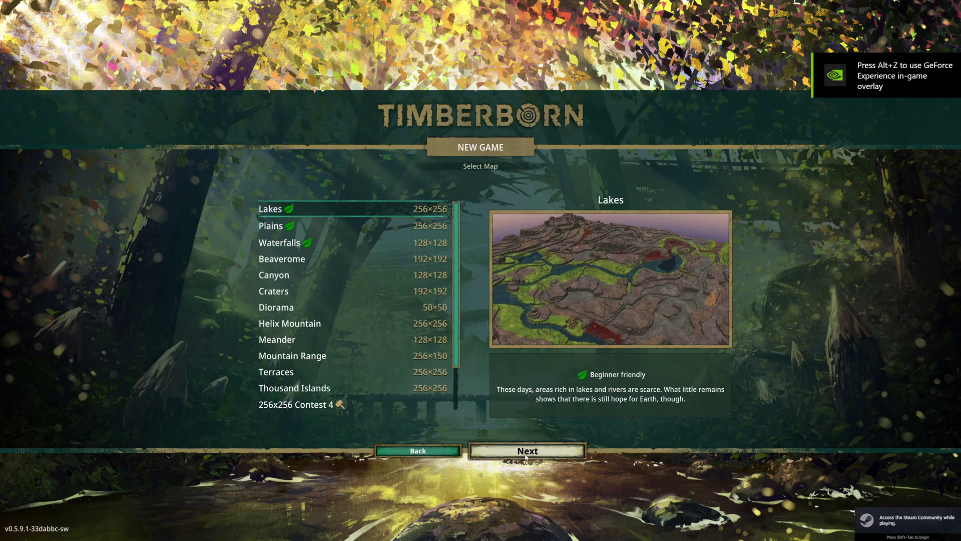
click(353, 358)
click(508, 450)
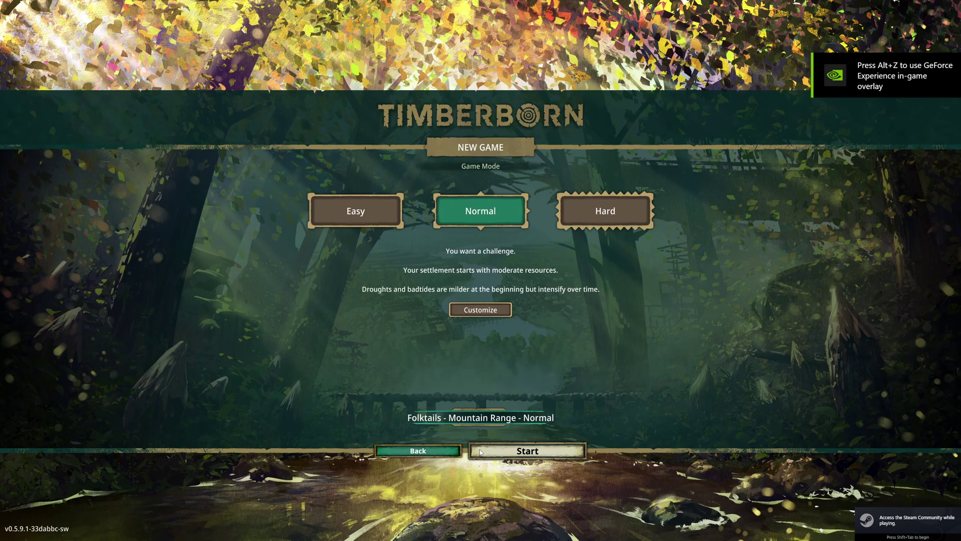
click(507, 450)
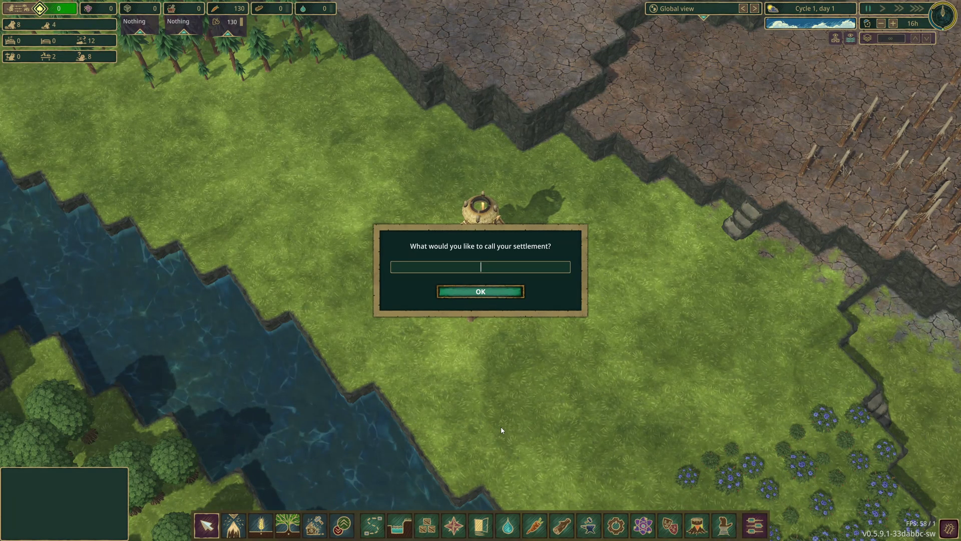
Step: Name the new settlement "fg" and confirm it
key(Return)
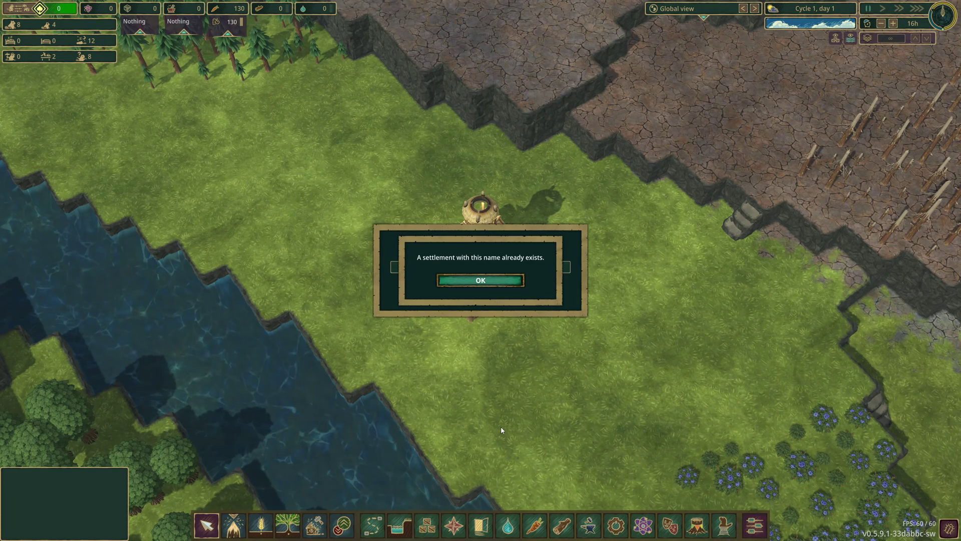
key(Return)
text(fg)
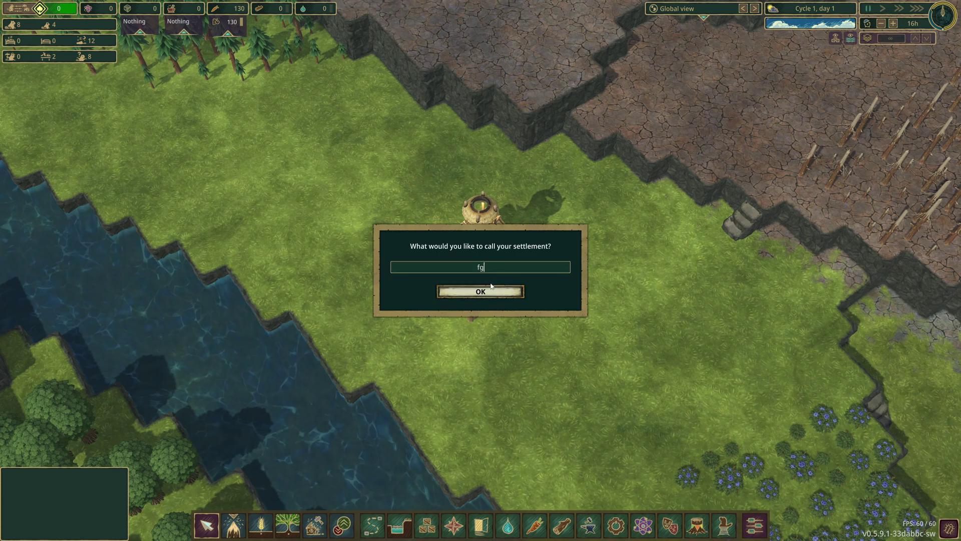
click(491, 291)
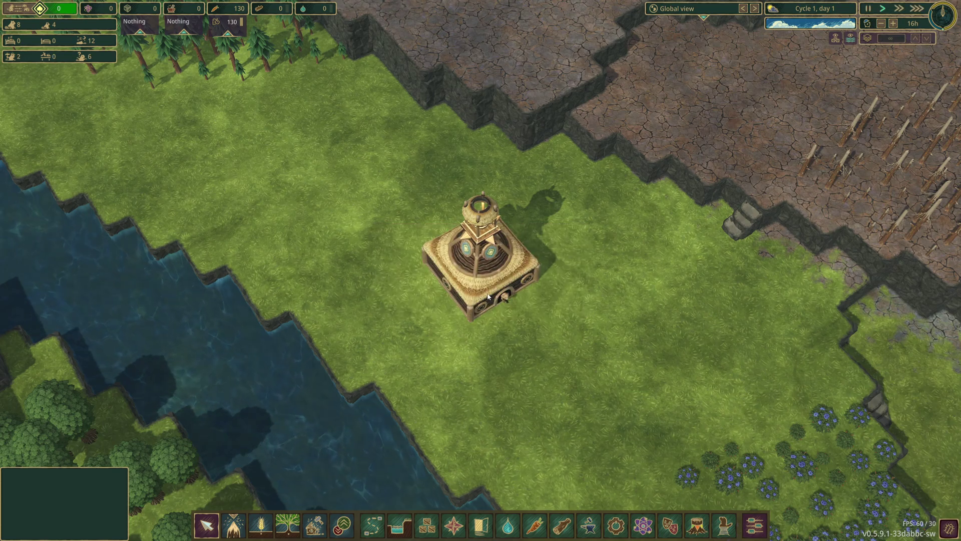
Step: Display the buildable structures in the paths category and pause the game
click(372, 524)
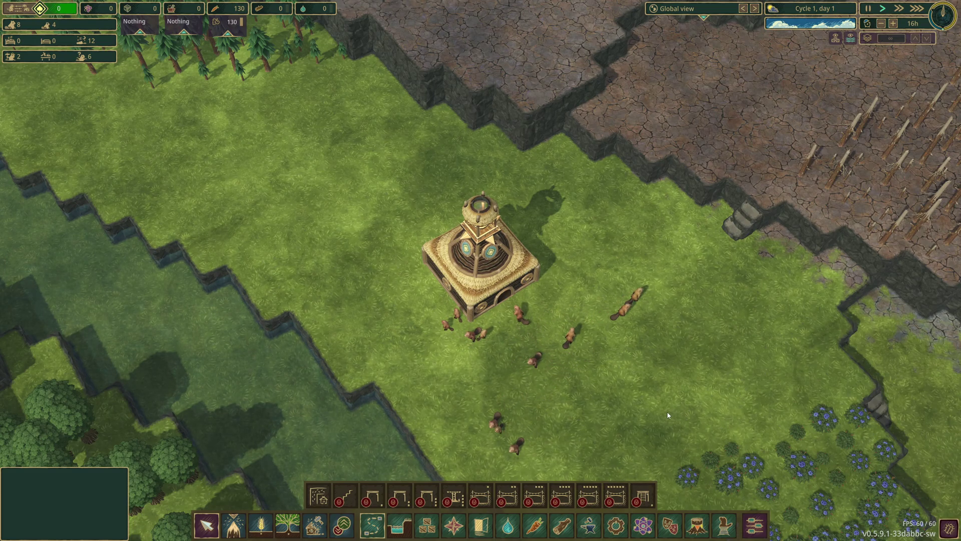
scroll(656, 216, up, 2)
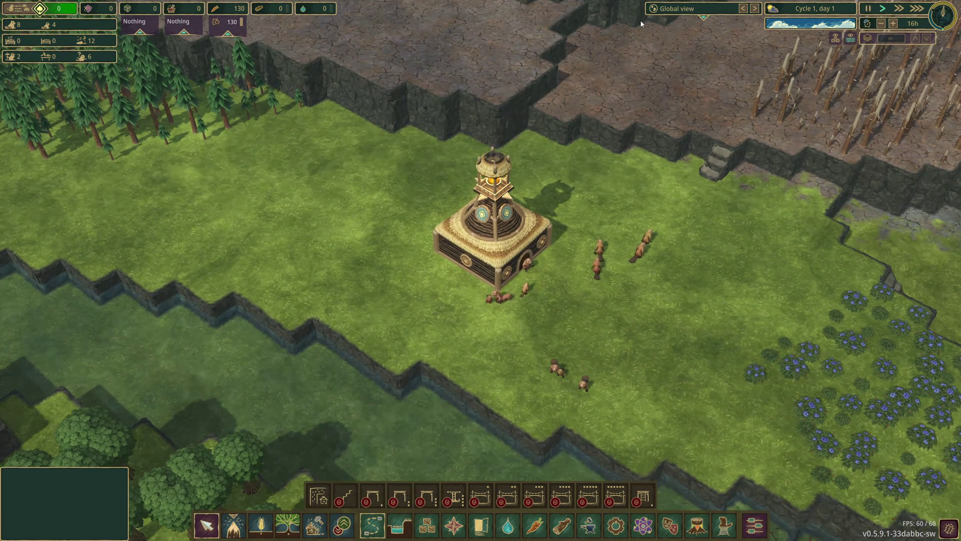
click(869, 8)
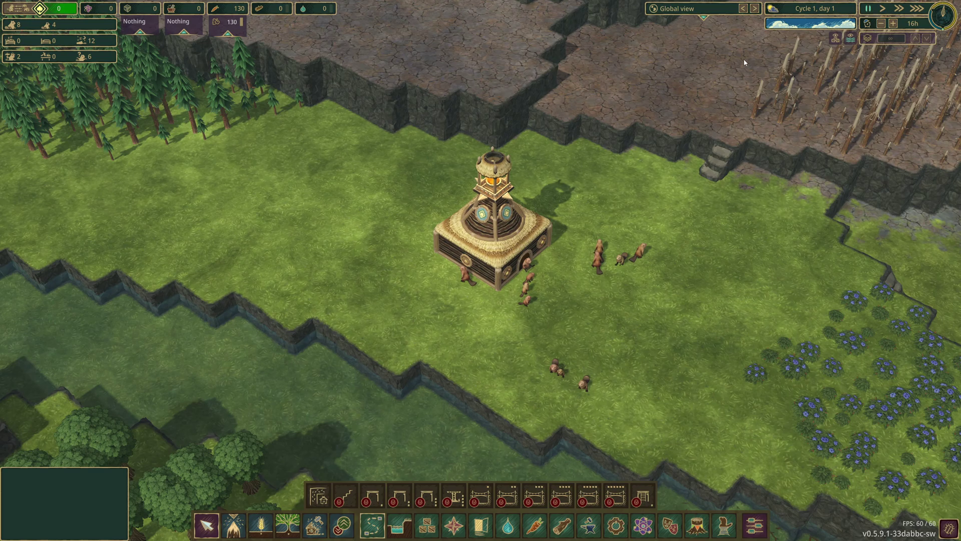